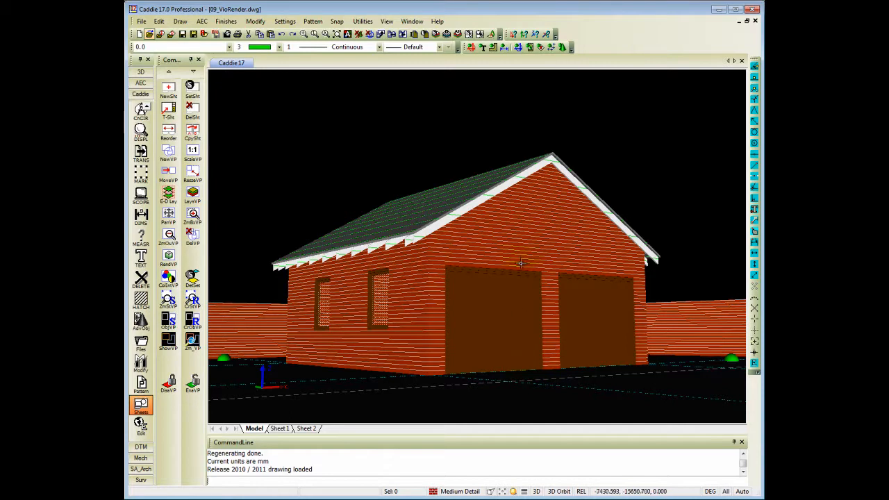
Review the material mapping assigned to the front gable wall in its object properties
{"action": "left_click", "coordinate": [515, 230]}
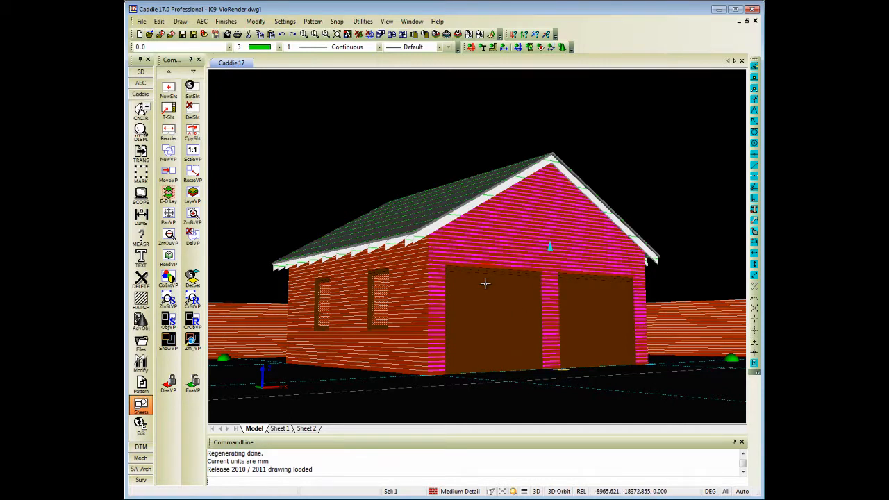
{"action": "right_click", "coordinate": [394, 176]}
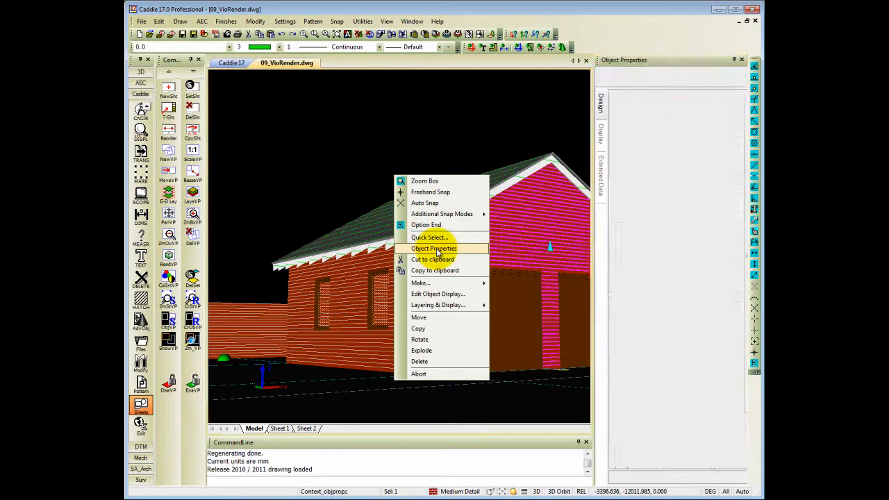
{"action": "left_click", "coordinate": [435, 249]}
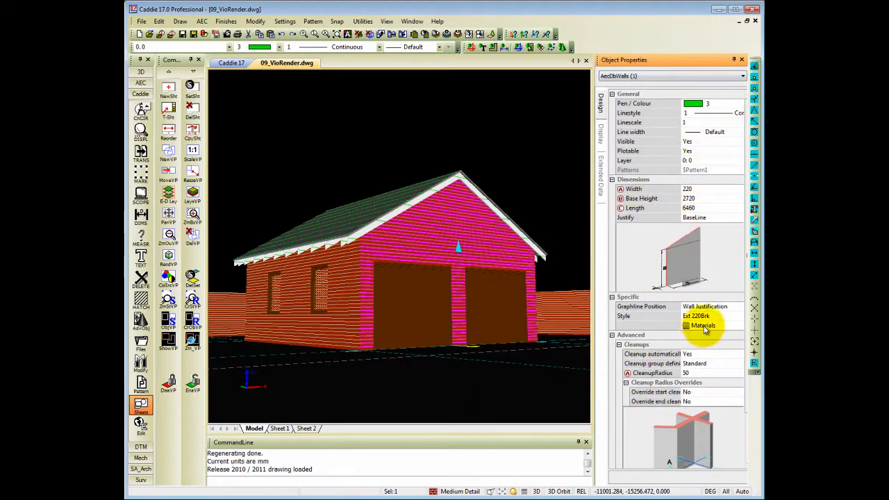
{"action": "left_click", "coordinate": [705, 330]}
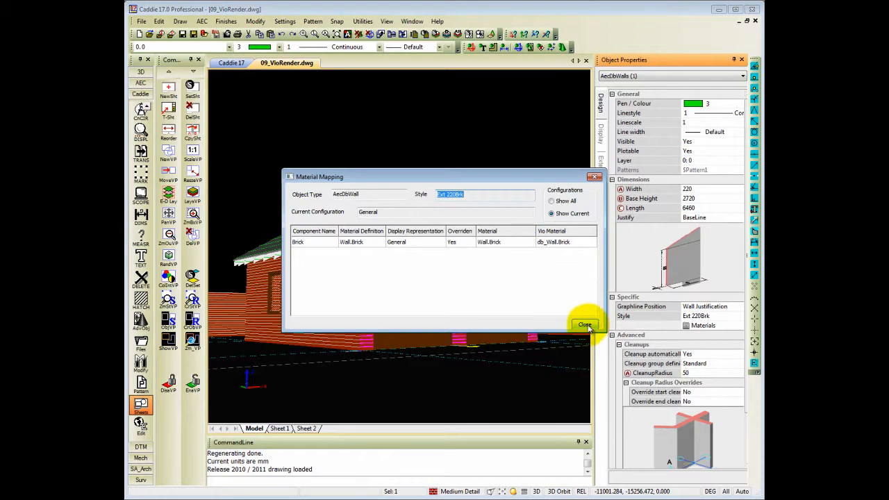
{"action": "left_click", "coordinate": [586, 324]}
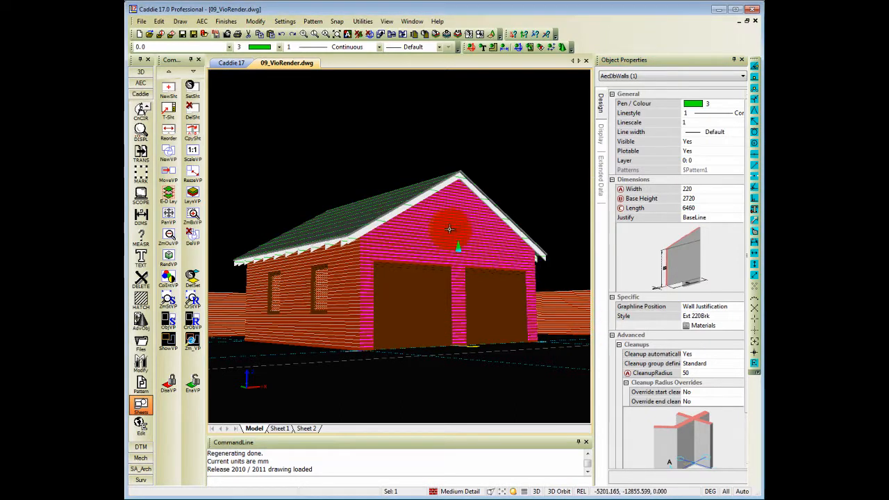
{"action": "middle_click_drag", "start_coordinate": [482, 232], "coordinate": [485, 231]}
{"action": "key", "text": "Escape"}
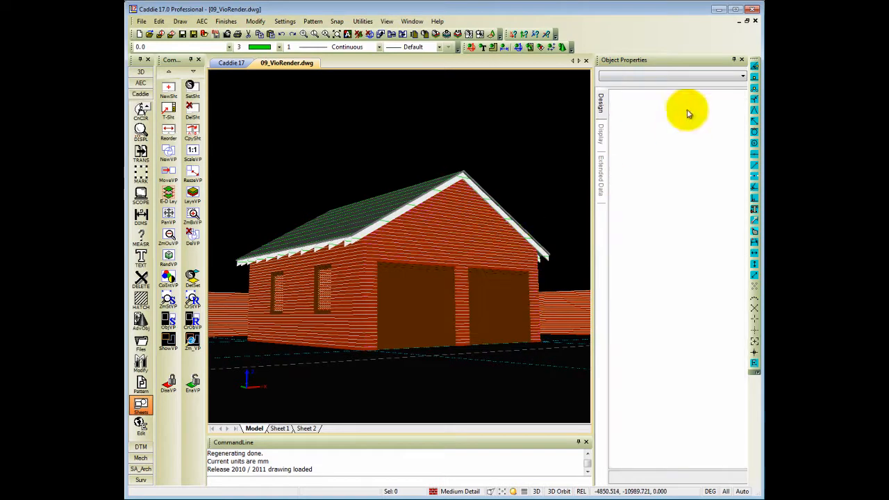
{"action": "left_click", "coordinate": [742, 60]}
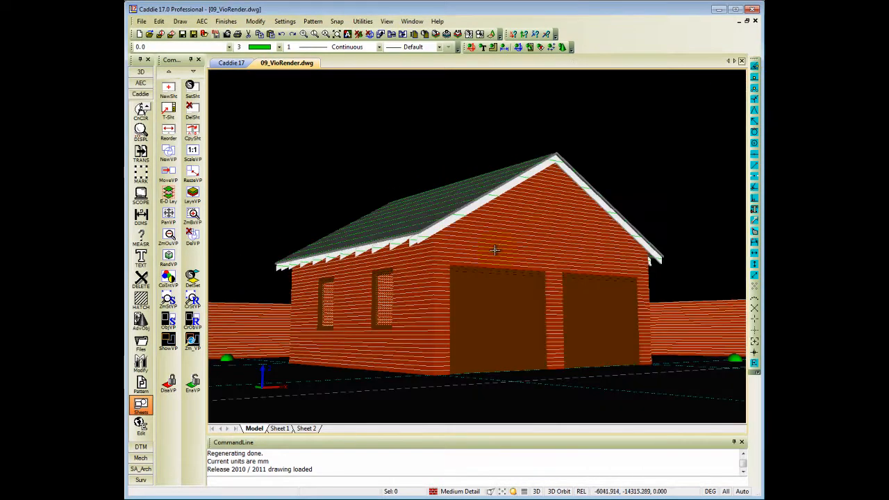
Hide the front gable wall together with both garage doors
{"action": "left_click", "coordinate": [534, 249]}
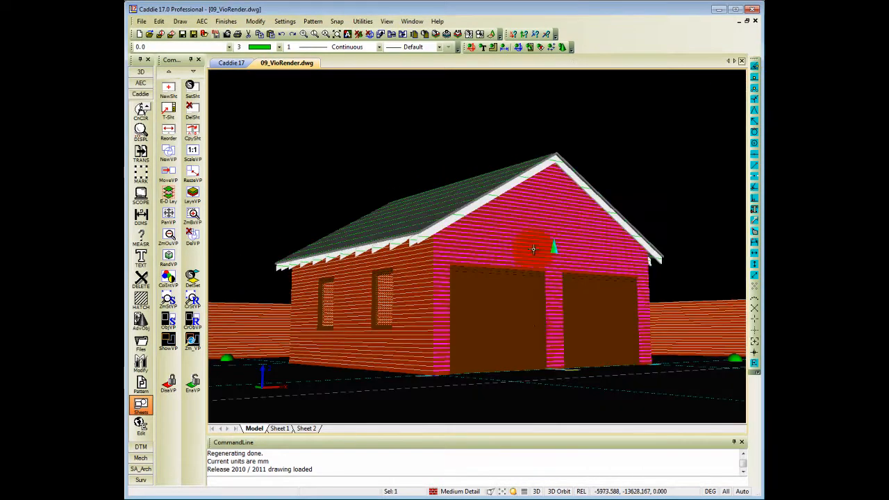
{"action": "left_click", "coordinate": [496, 309]}
{"action": "left_click", "coordinate": [609, 308]}
{"action": "right_click", "coordinate": [475, 217]}
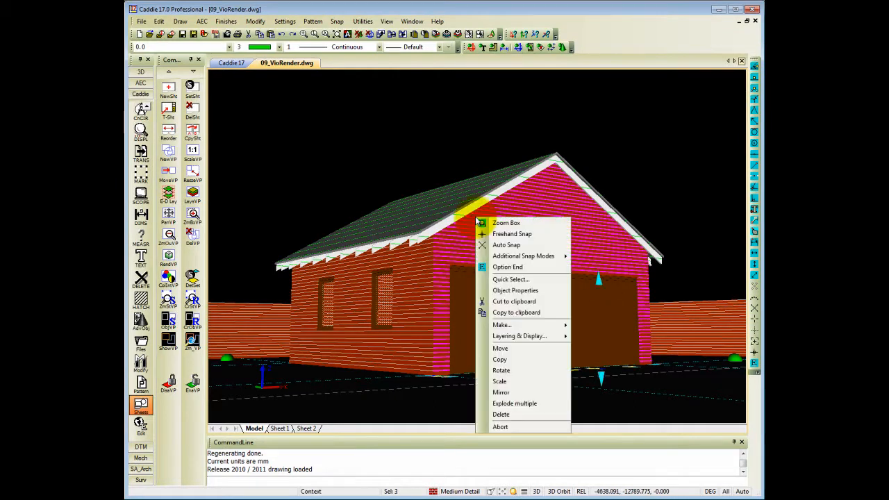
{"action": "mouse_move", "coordinate": [518, 338]}
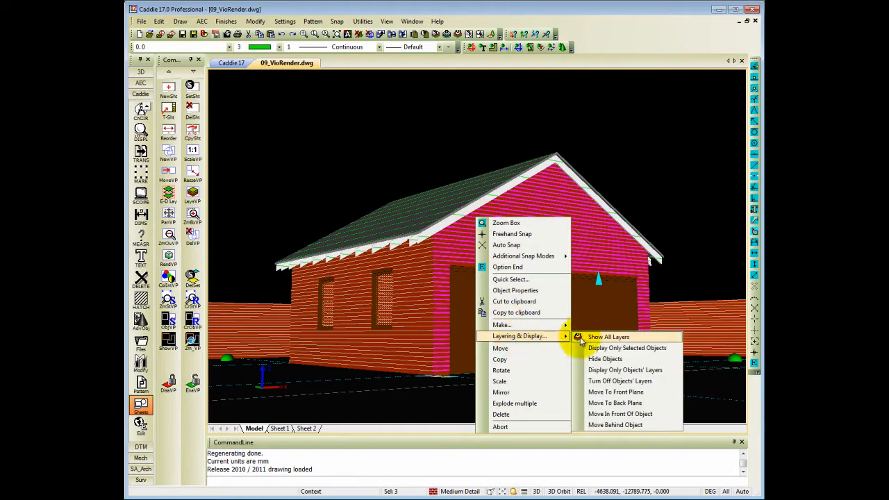
{"action": "left_click", "coordinate": [626, 362]}
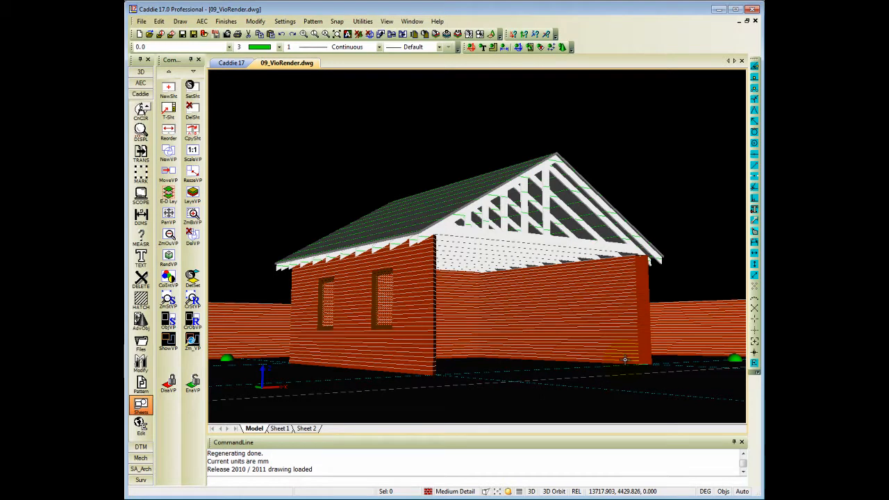
Restore the hidden wall and garage doors by showing all layers
{"action": "right_click", "coordinate": [412, 161]}
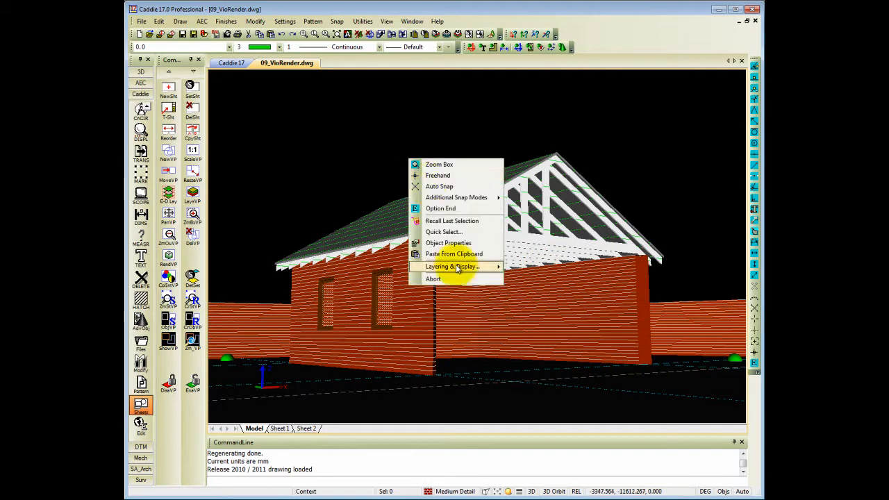
{"action": "mouse_move", "coordinate": [458, 270]}
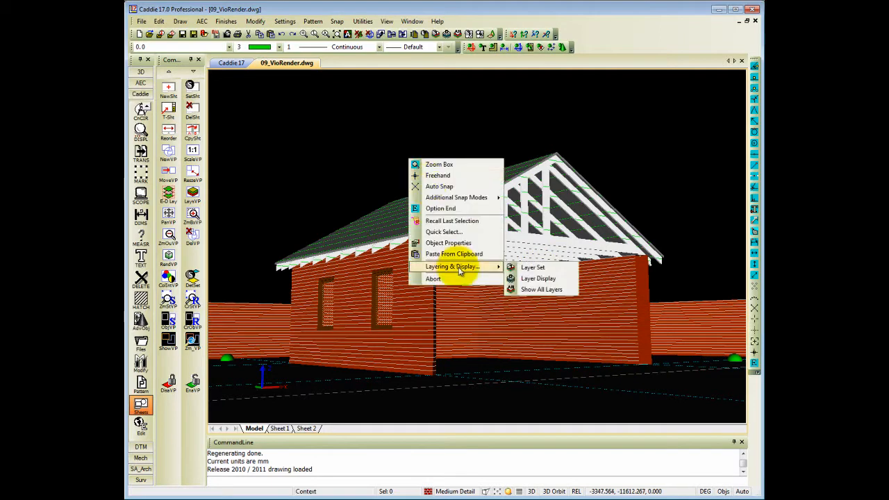
{"action": "left_click", "coordinate": [544, 291]}
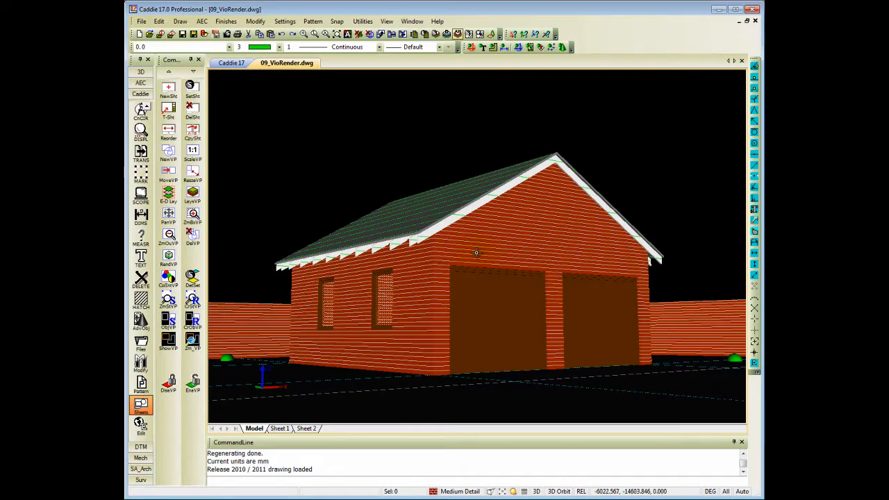
Render the full view to the screen with Vio at a scene size of 21 m, and close the render without saving the image
{"action": "left_click", "coordinate": [141, 72]}
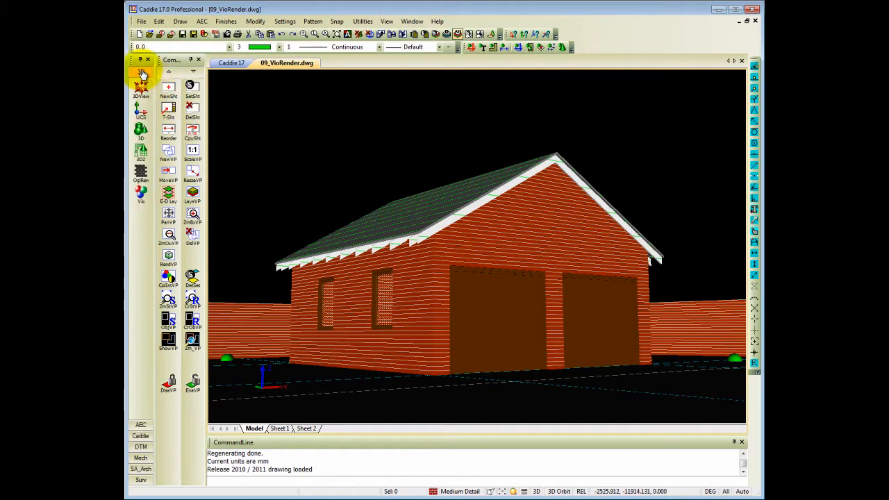
{"action": "left_click", "coordinate": [141, 193]}
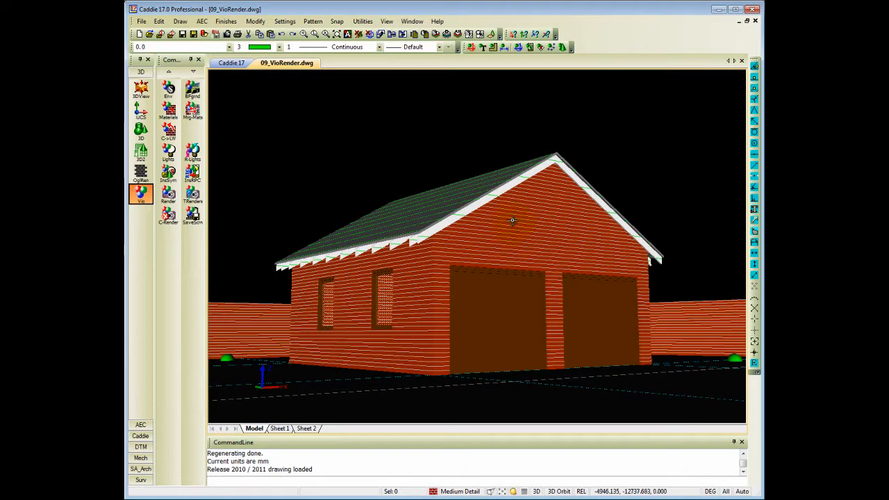
{"action": "left_click", "coordinate": [169, 195]}
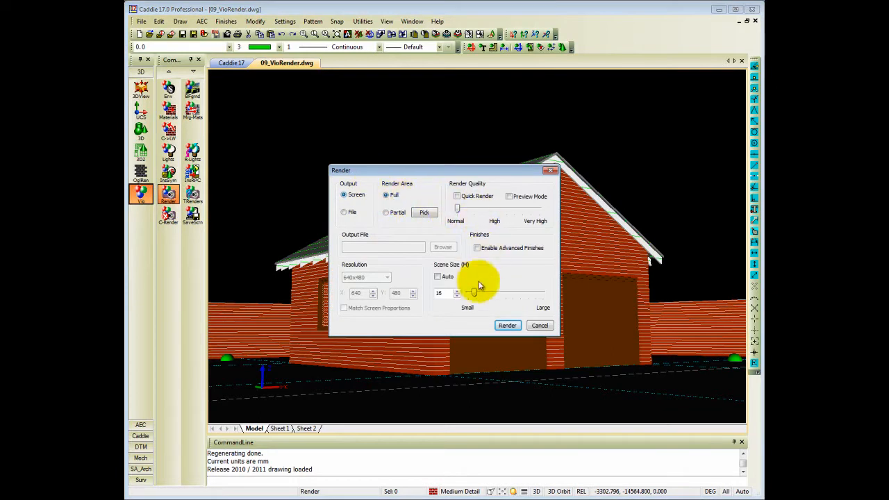
{"action": "left_click_drag", "start_coordinate": [472, 295], "coordinate": [476, 293]}
{"action": "left_click", "coordinate": [508, 326]}
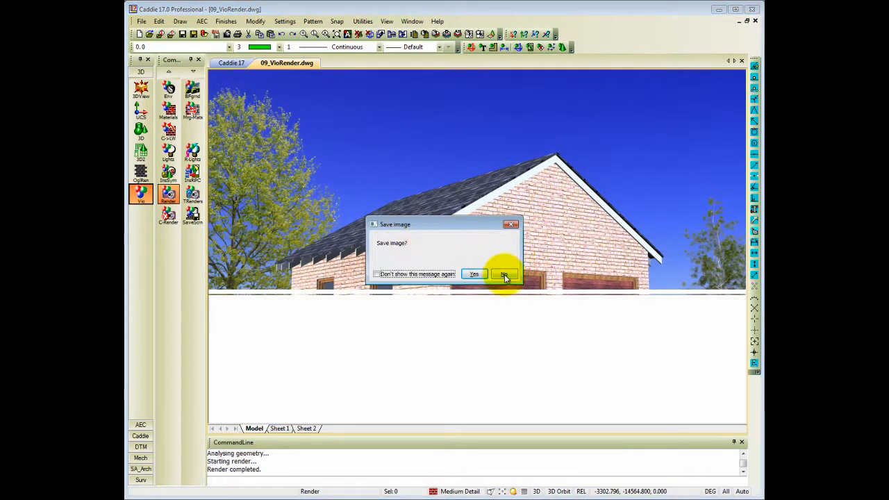
{"action": "left_click", "coordinate": [503, 274]}
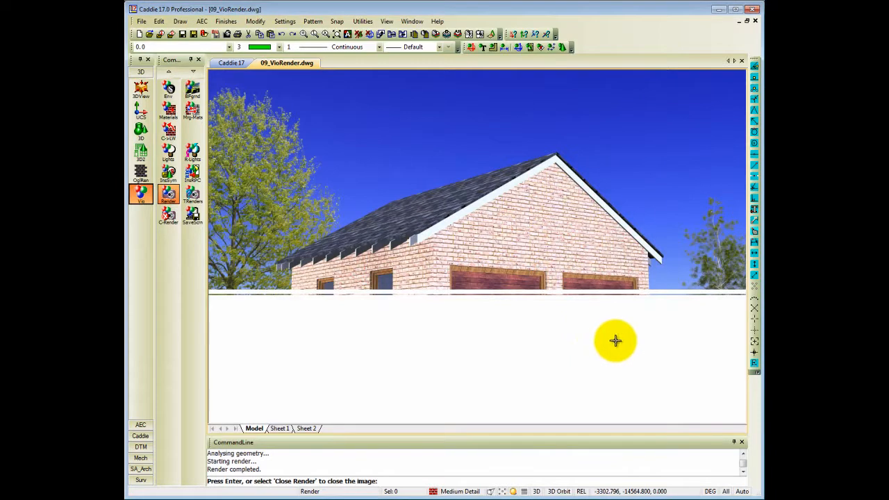
{"action": "left_click", "coordinate": [167, 217]}
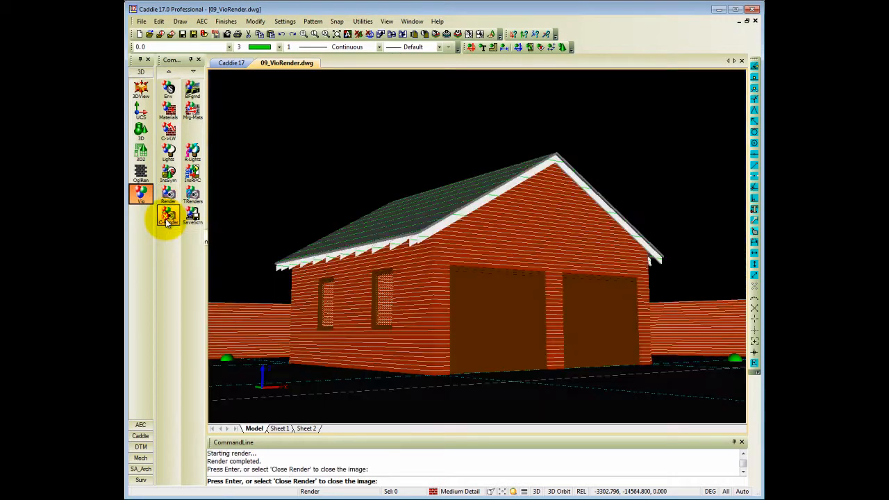
Set the ambient lighting intensity to 5 in the render environment settings
{"action": "left_click", "coordinate": [170, 89]}
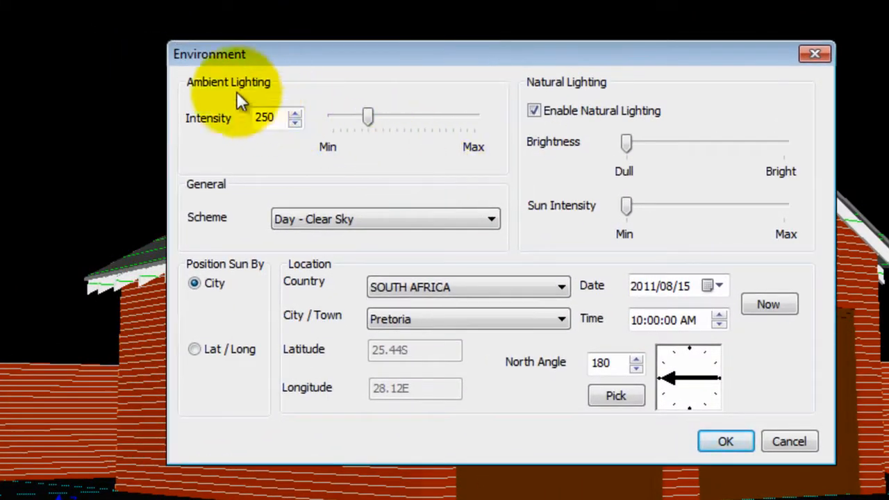
{"action": "left_click_drag", "start_coordinate": [369, 117], "coordinate": [335, 122]}
{"action": "double_click", "coordinate": [281, 115]}
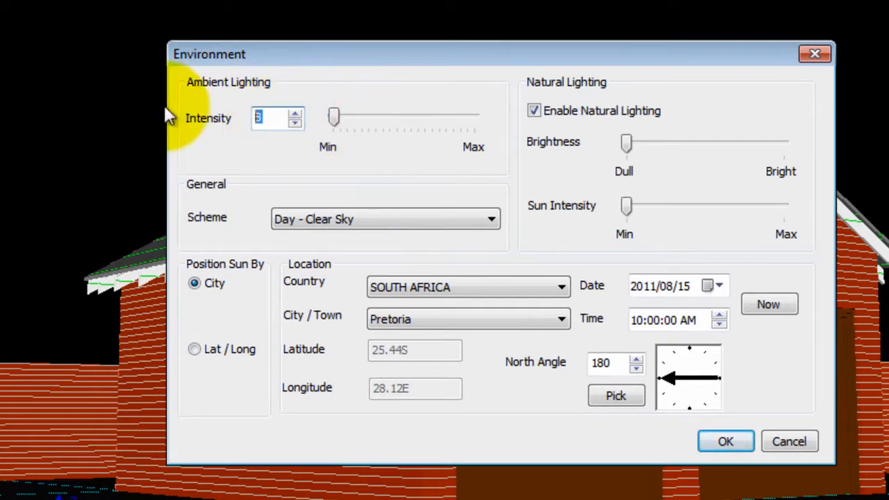
{"action": "type", "text": "5"}
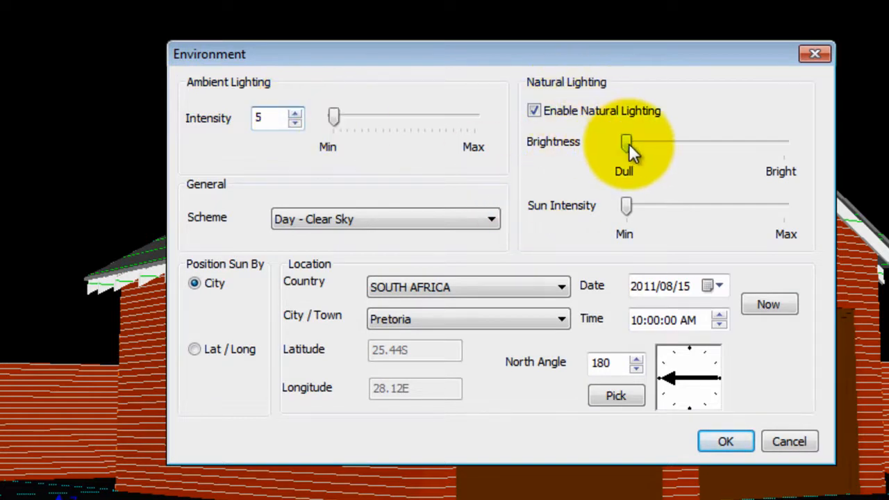
Raise the natural lighting brightness and the sun intensity to near their maximum and apply the environment settings
{"action": "left_click_drag", "start_coordinate": [628, 144], "coordinate": [760, 175]}
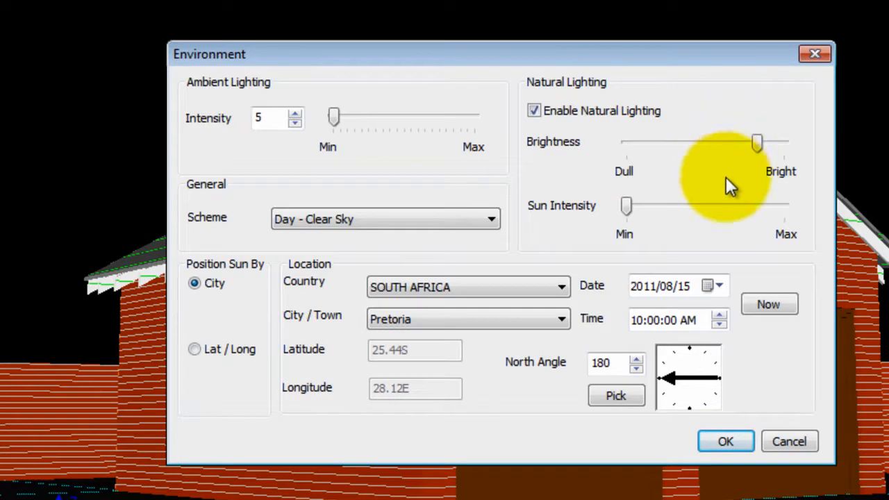
{"action": "left_click_drag", "start_coordinate": [626, 207], "coordinate": [648, 209]}
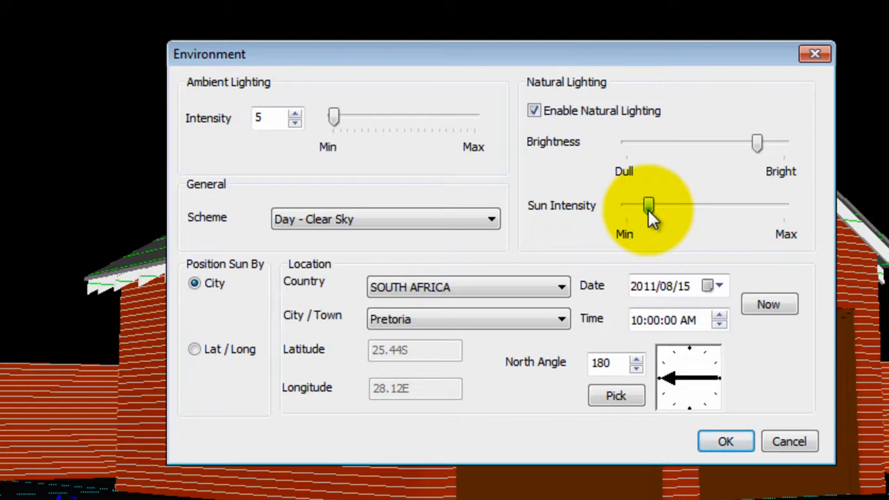
{"action": "left_click_drag", "start_coordinate": [648, 209], "coordinate": [759, 209]}
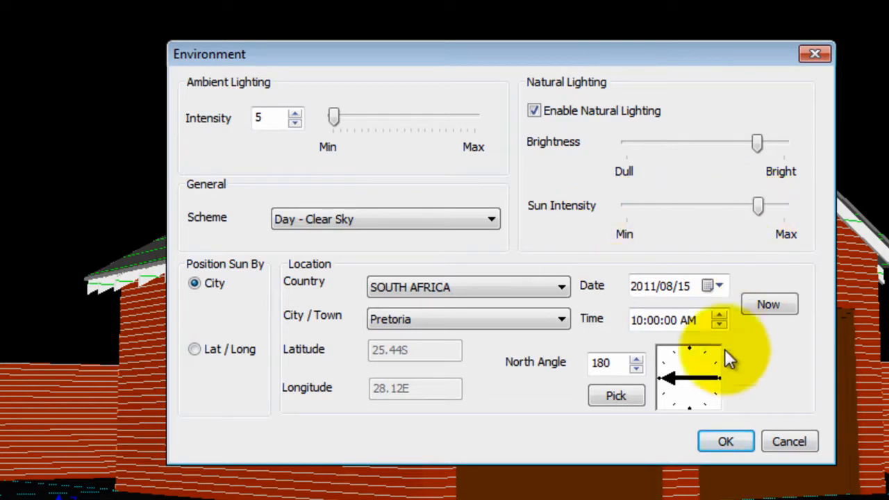
{"action": "left_click", "coordinate": [726, 442]}
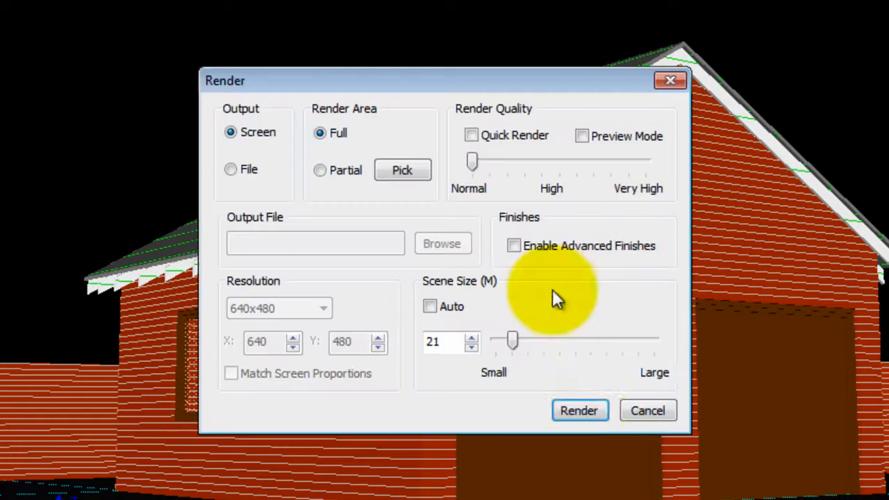
Render the full garage scene to the screen at Normal quality with the updated lighting
{"action": "left_click", "coordinate": [580, 413]}
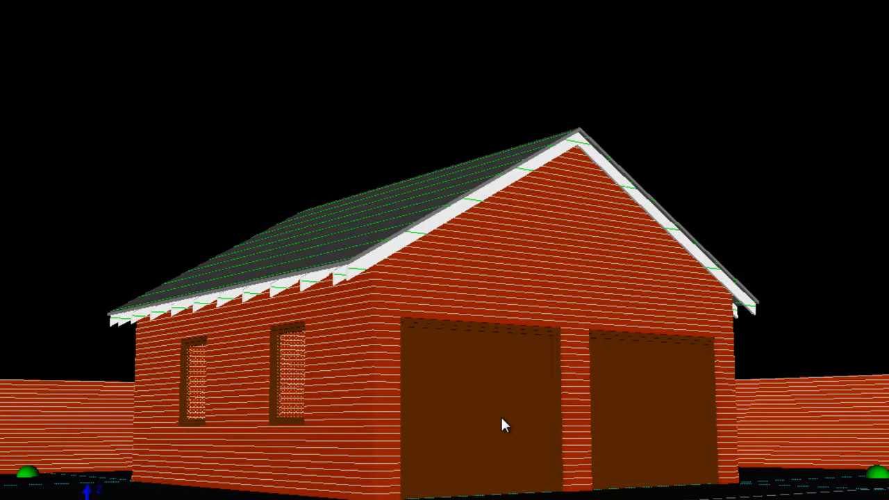
{"action": "left_click", "coordinate": [501, 419]}
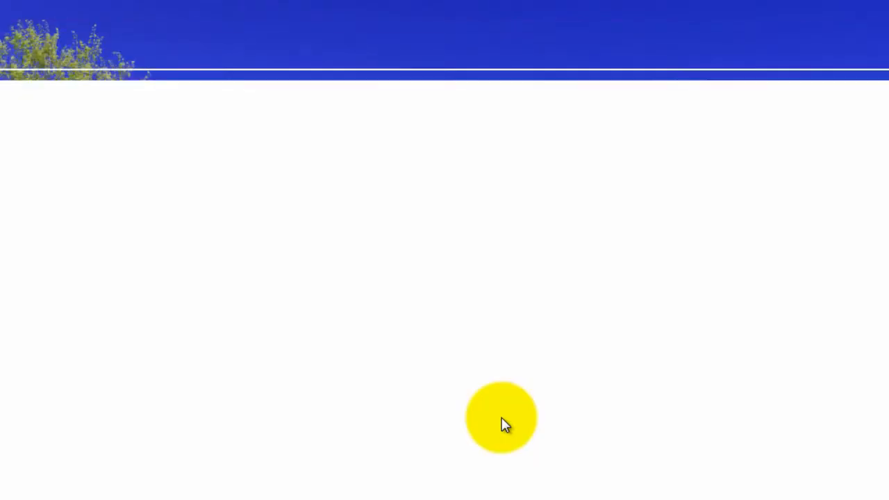